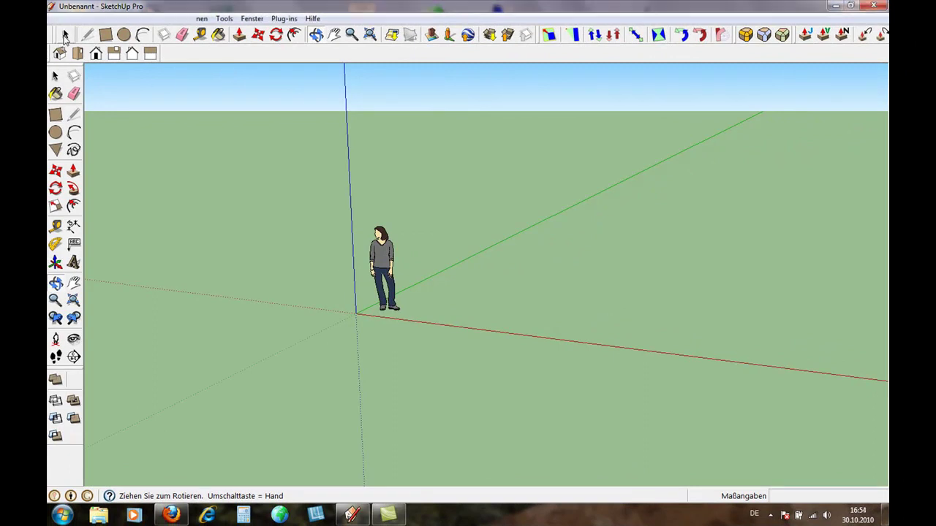
Select and delete the default standing person figure, leaving only the axes
{"action": "left_click", "coordinate": [64, 36]}
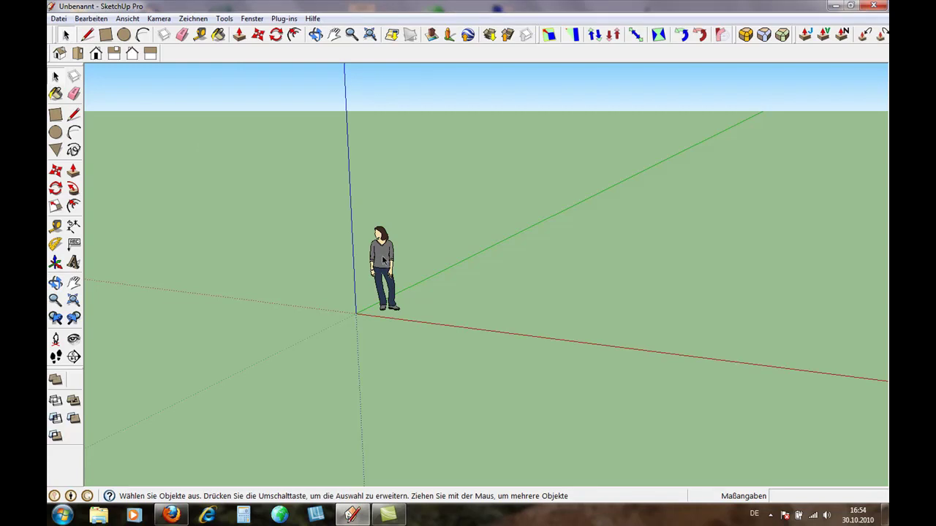
{"action": "left_click", "coordinate": [383, 261]}
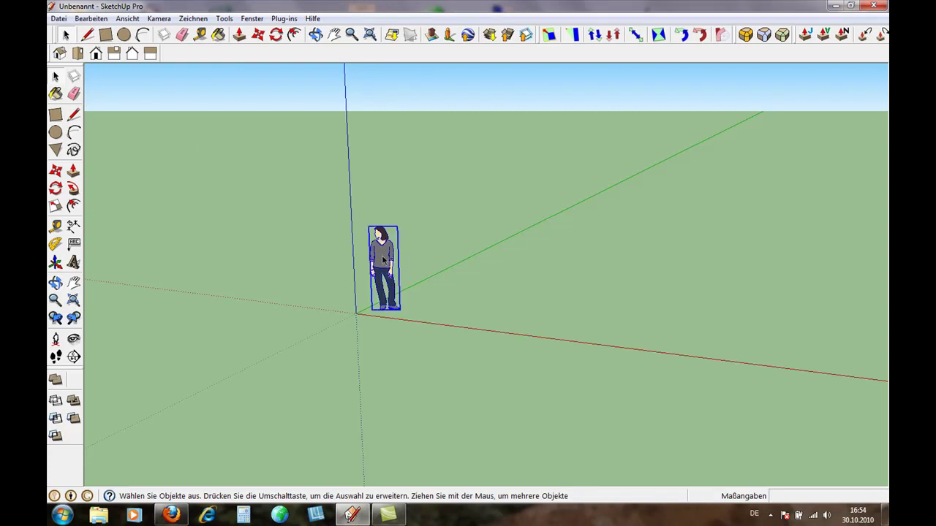
{"action": "key", "text": "Delete"}
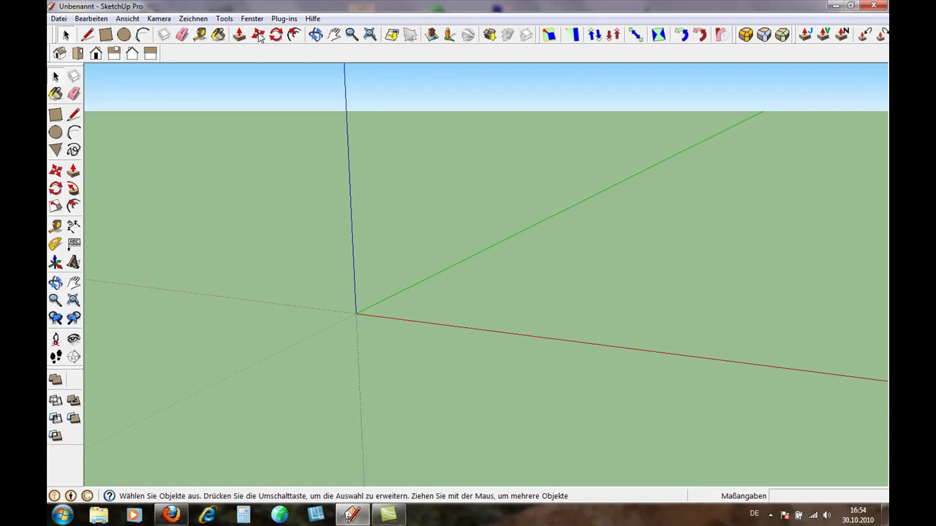
{"action": "left_click", "coordinate": [105, 34]}
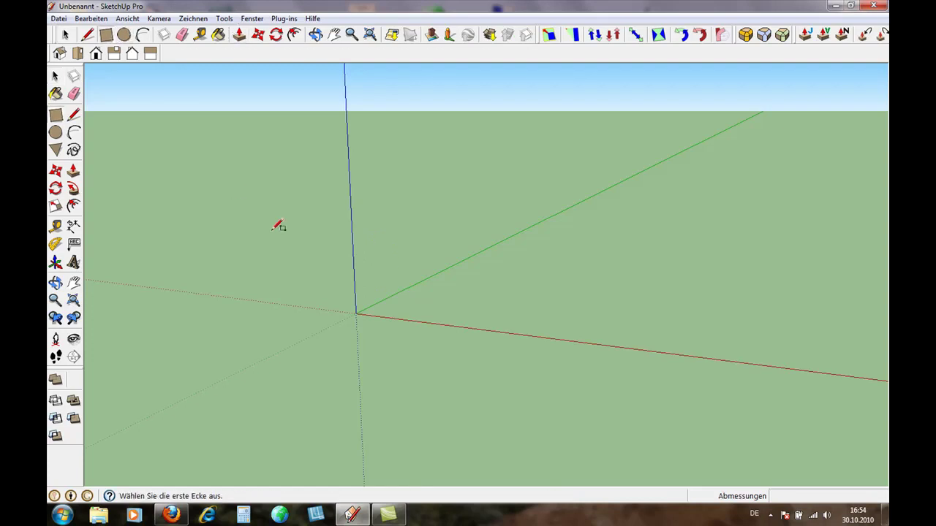
Draw a 10m;5m base rectangle on the ground starting at the axes origin
{"action": "left_click", "coordinate": [357, 311]}
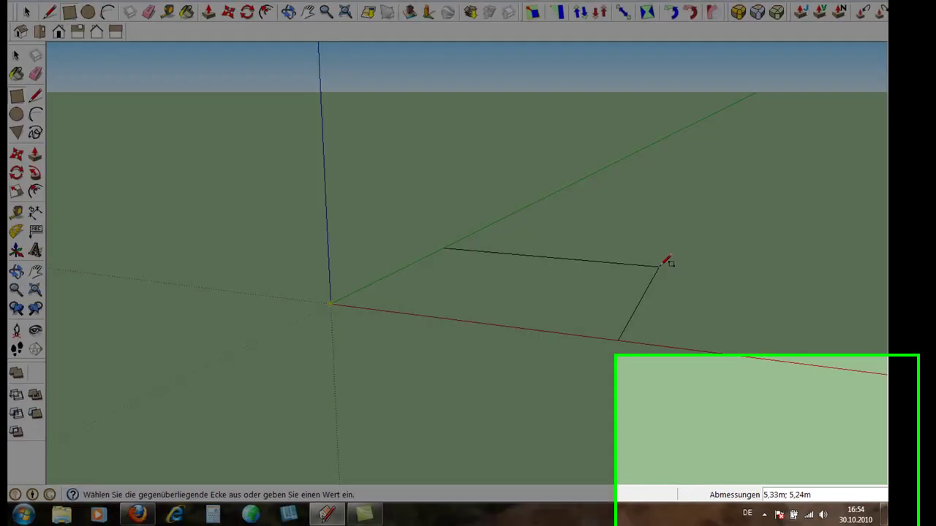
{"action": "type", "text": "10m;5"}
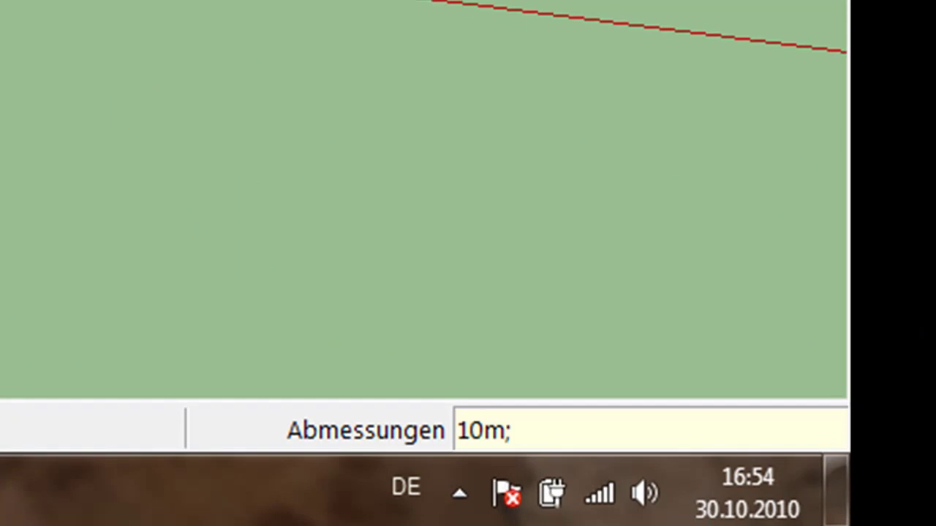
{"action": "type", "text": "m"}
{"action": "key", "text": "Return"}
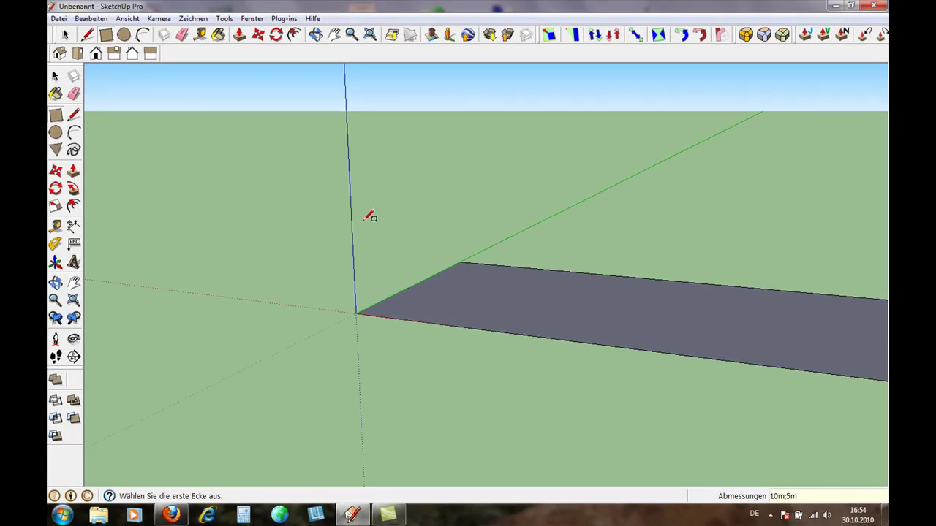
{"action": "scroll", "coordinate": [370, 216], "scroll_direction": "down", "scroll_amount": 2}
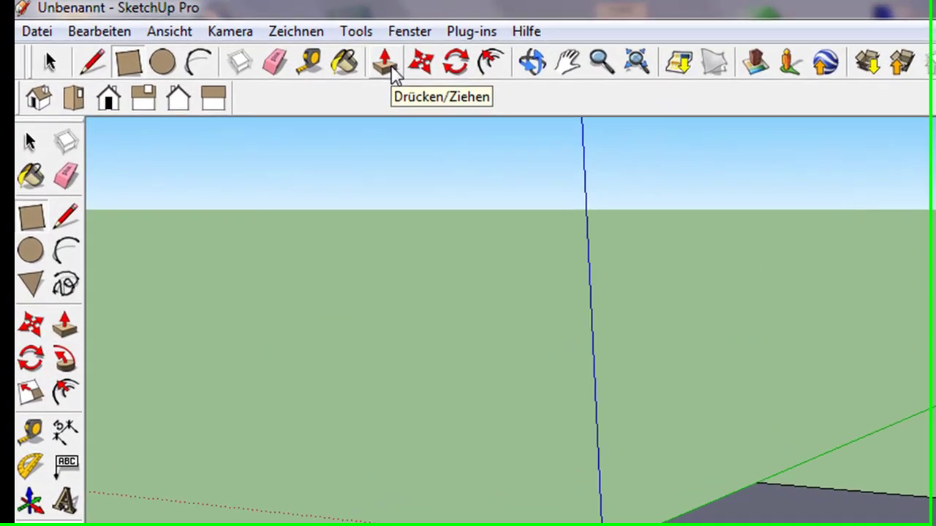
{"action": "left_click", "coordinate": [242, 38]}
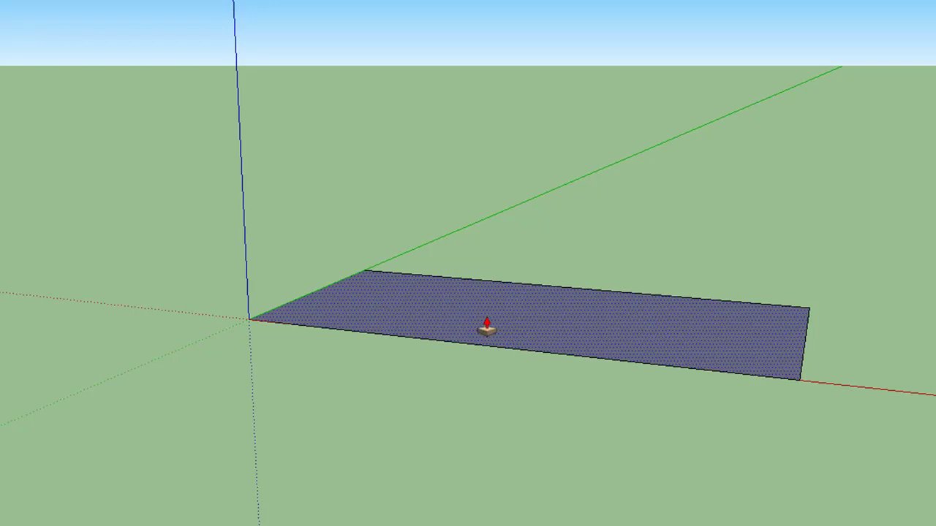
Push/Pull the base rectangle up 3m into a solid box
{"action": "left_click_drag", "start_coordinate": [487, 327], "coordinate": [505, 232]}
{"action": "type", "text": "3m"}
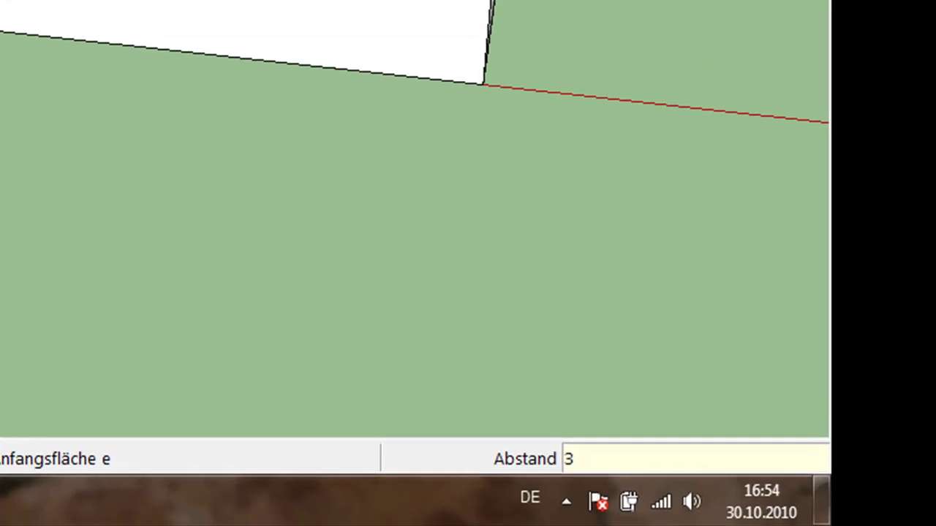
{"action": "key", "text": "Return"}
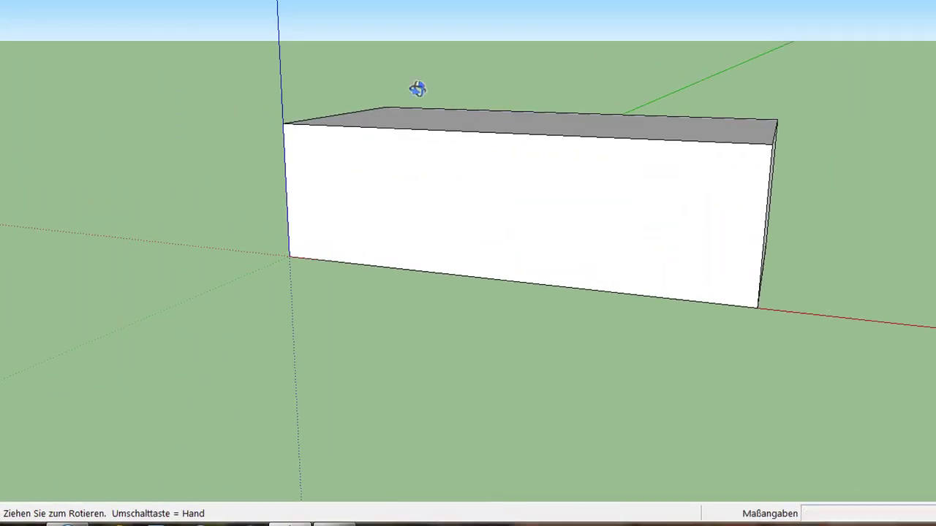
{"action": "middle_click_drag", "start_coordinate": [418, 88], "coordinate": [501, 307]}
Draw a line between the midpoints of the top face's short edges and select it
{"action": "left_click", "coordinate": [79, 60]}
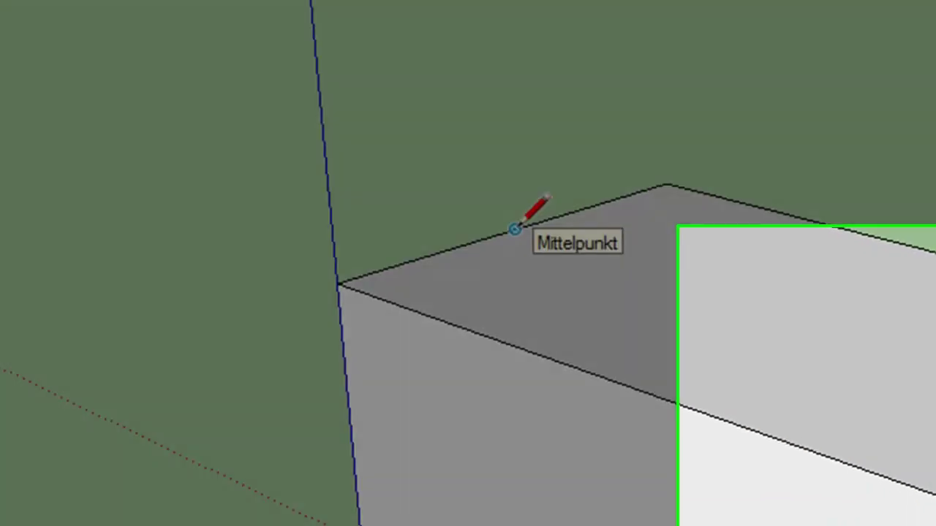
{"action": "left_click", "coordinate": [514, 229]}
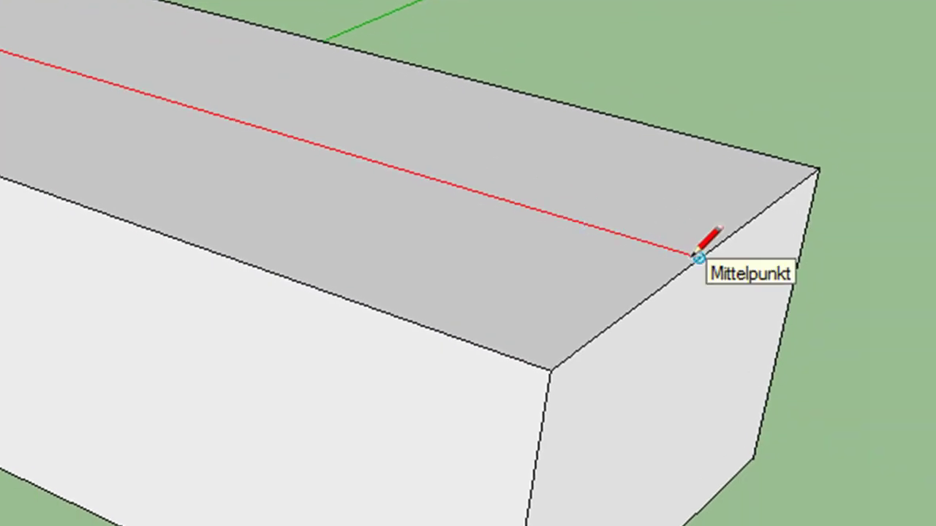
{"action": "left_click", "coordinate": [695, 256]}
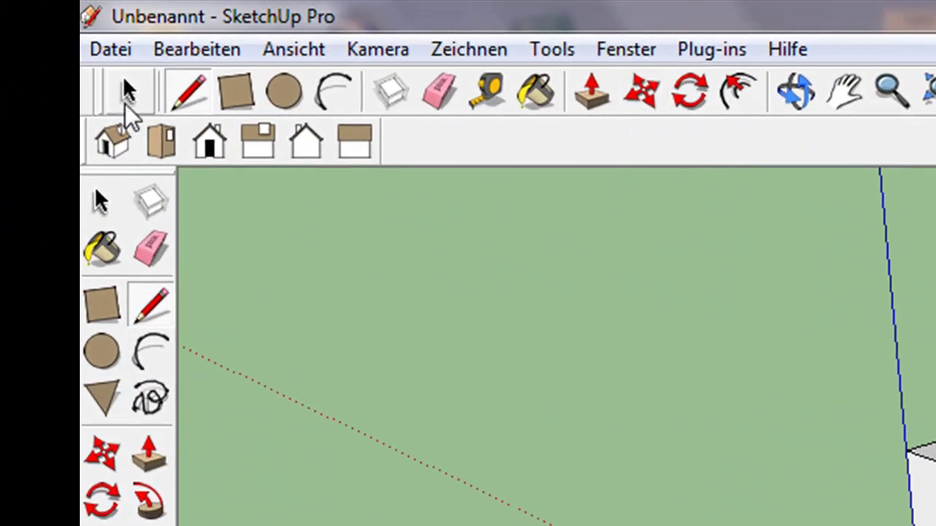
{"action": "left_click", "coordinate": [124, 106]}
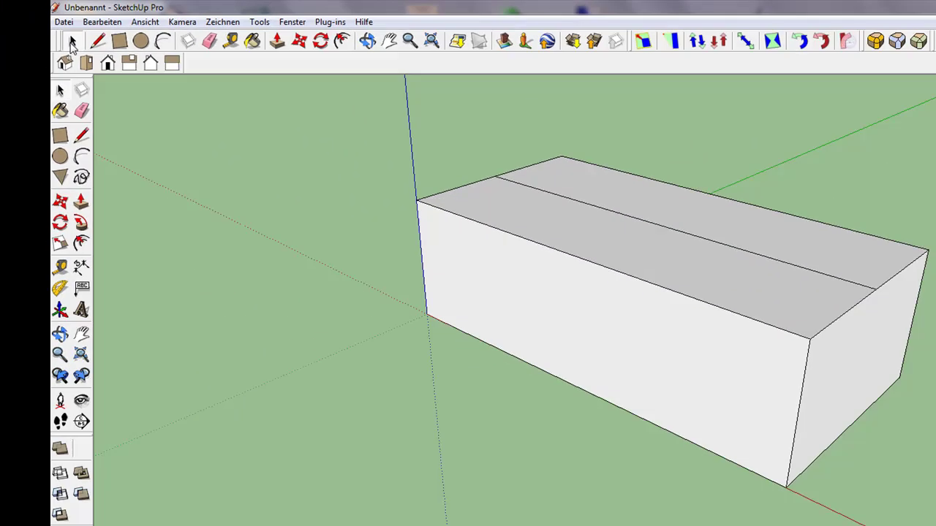
{"action": "left_click", "coordinate": [542, 186]}
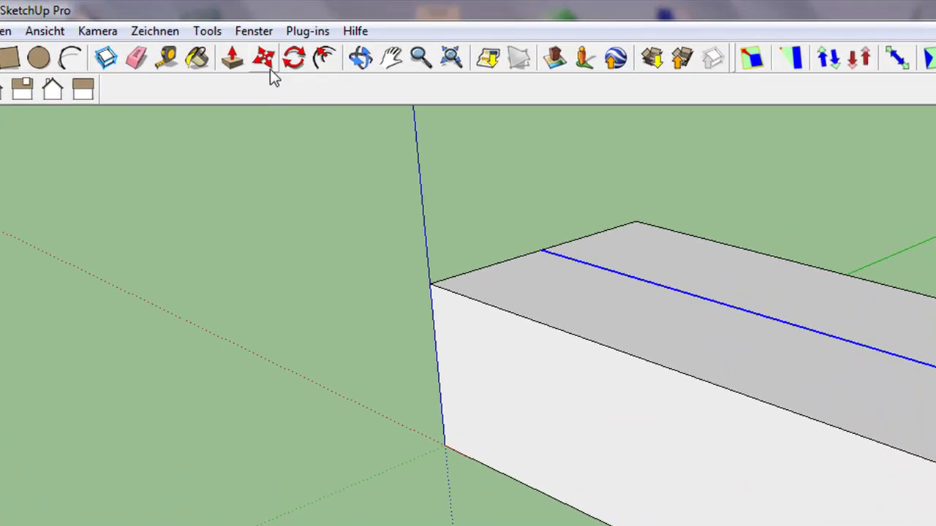
{"action": "left_click", "coordinate": [263, 59]}
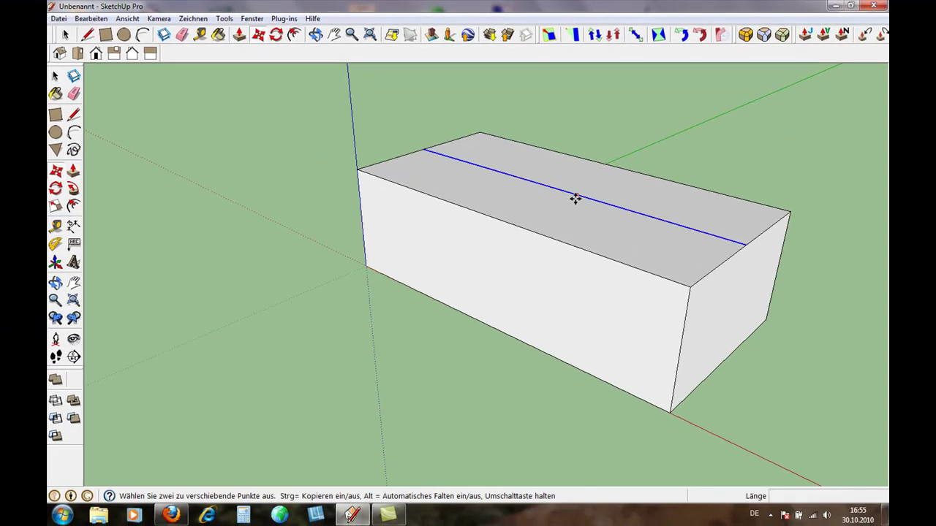
Move the selected centre edge 2,5m straight up along the blue axis
{"action": "left_click", "coordinate": [569, 192]}
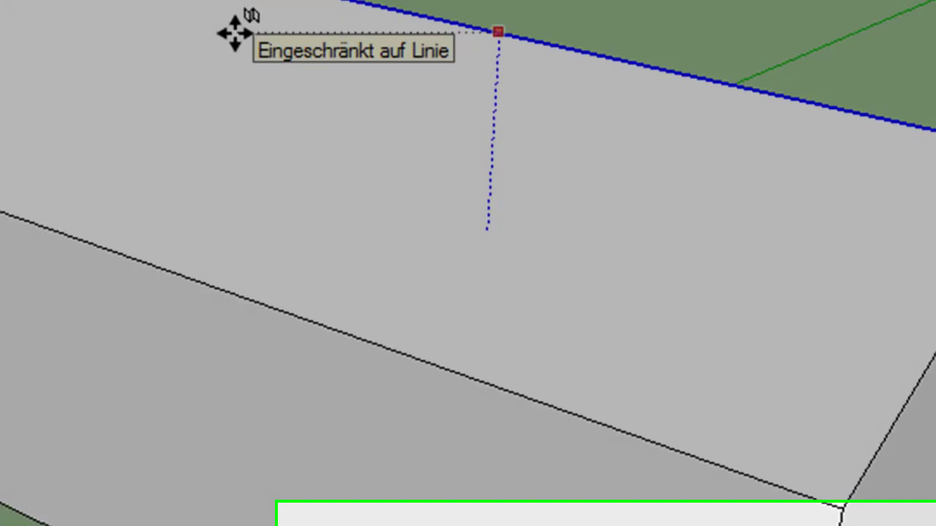
{"action": "type", "text": "2,5"}
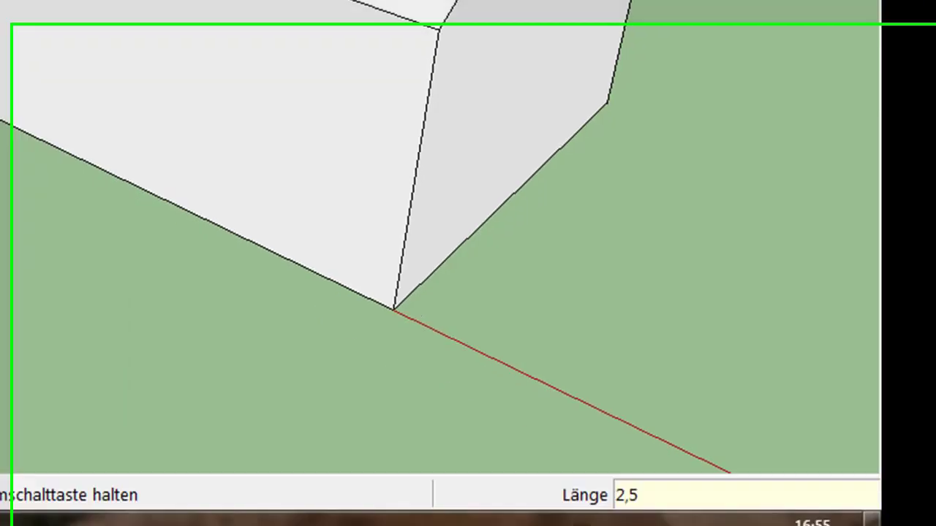
{"action": "type", "text": "m"}
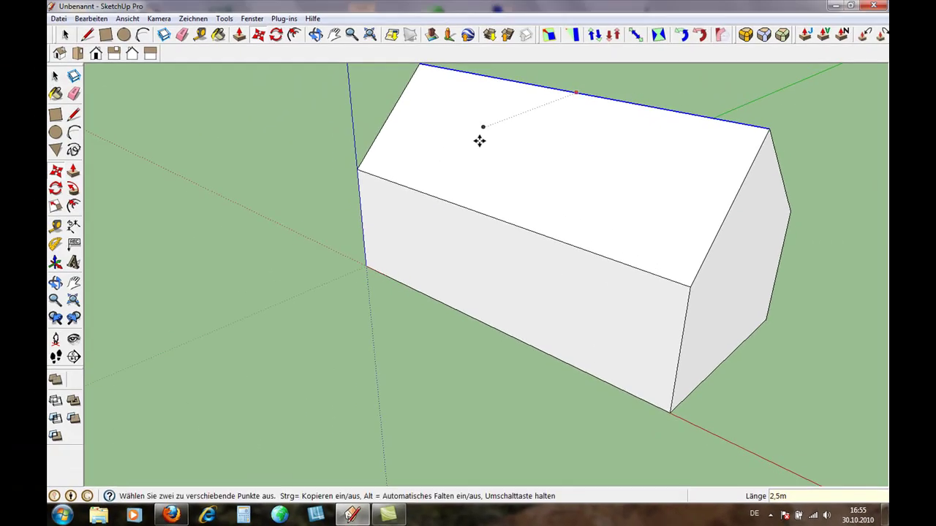
{"action": "key", "text": "Return"}
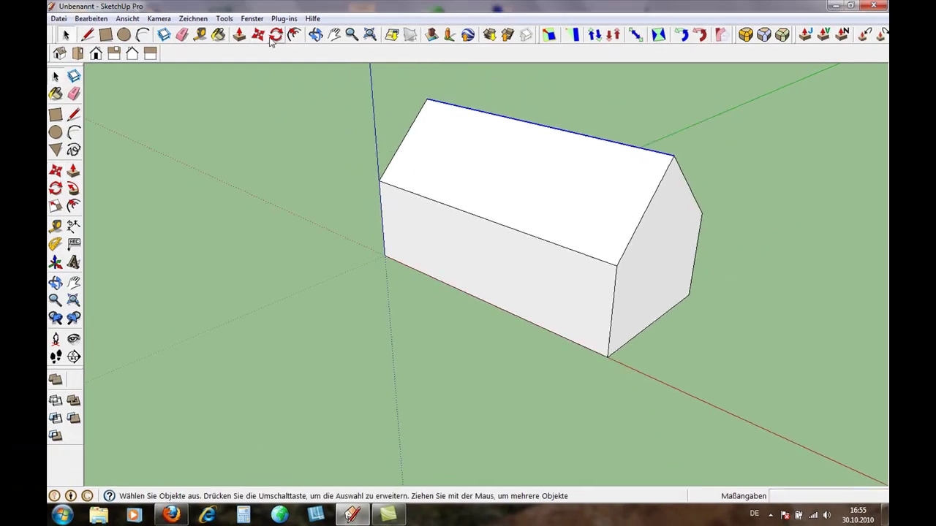
Orbit to face the gable end and select both sloping roof edges
{"action": "left_click", "coordinate": [315, 38]}
{"action": "left_click_drag", "start_coordinate": [494, 286], "coordinate": [451, 270]}
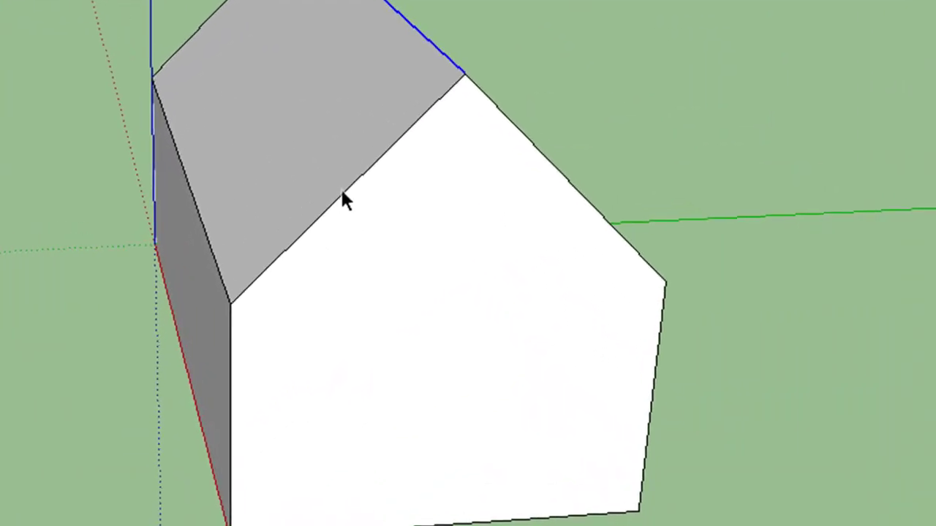
{"action": "left_click", "coordinate": [342, 191]}
{"action": "left_click", "coordinate": [559, 174], "text": "shift"}
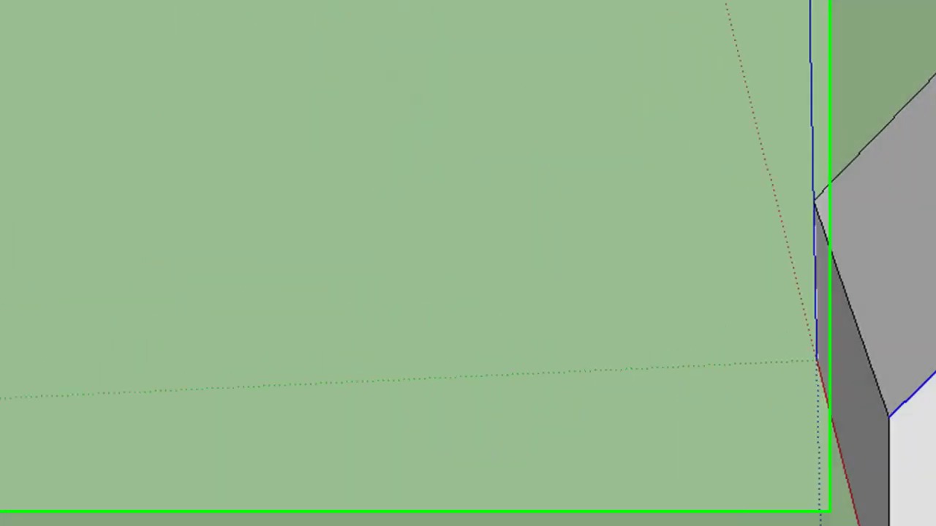
Offset the two sloped roof edges a small distance outward
{"action": "left_click", "coordinate": [94, 296]}
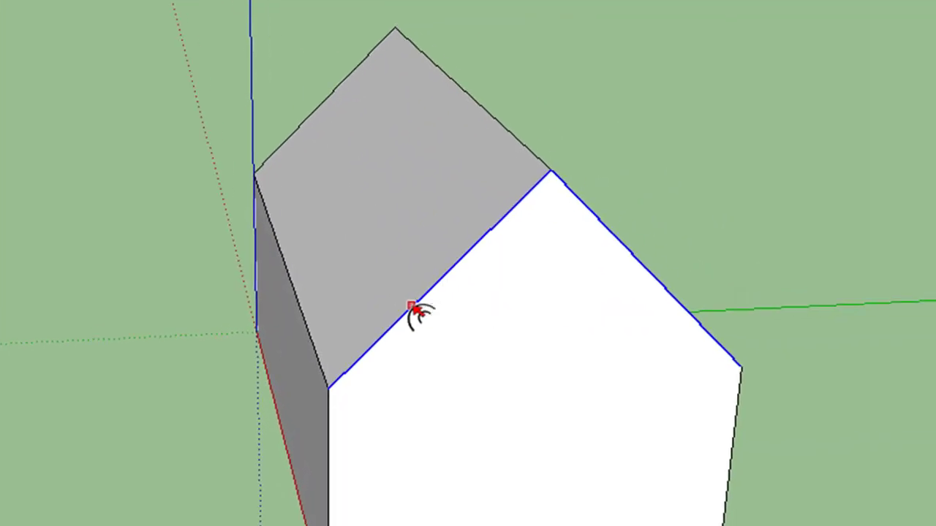
{"action": "left_click", "coordinate": [412, 306]}
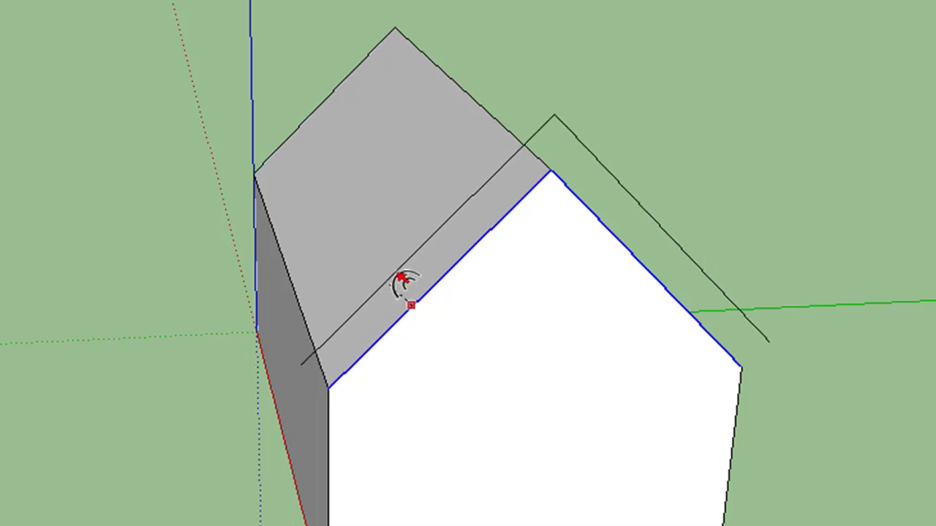
{"action": "key", "text": "Return"}
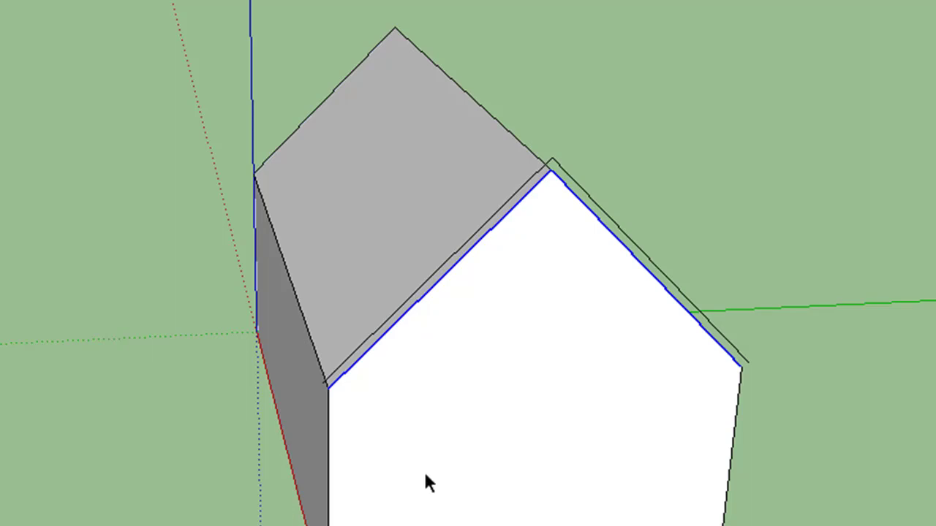
{"action": "scroll", "coordinate": [372, 382], "scroll_direction": "up", "scroll_amount": 2}
{"action": "scroll", "coordinate": [330, 388], "scroll_direction": "up", "scroll_amount": 2}
{"action": "scroll", "coordinate": [198, 291], "scroll_direction": "up", "scroll_amount": 2}
{"action": "scroll", "coordinate": [199, 291], "scroll_direction": "down", "scroll_amount": 2}
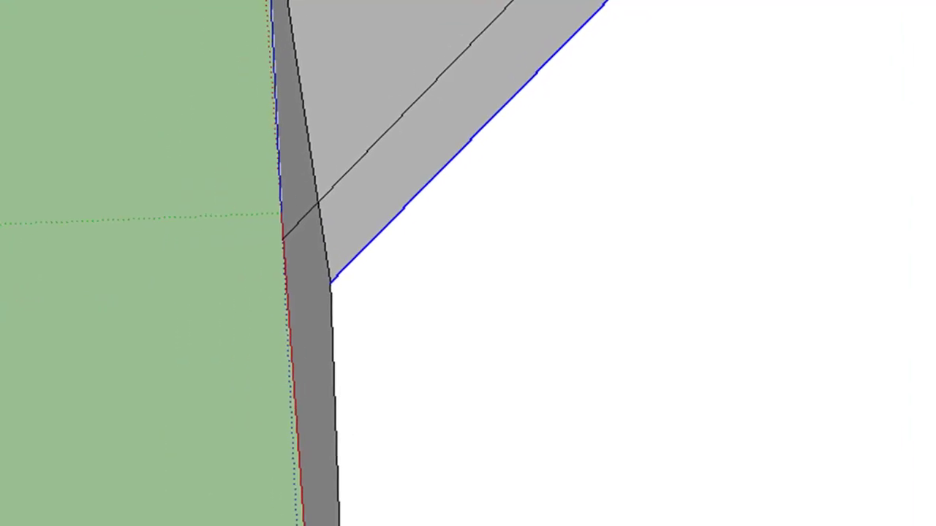
{"action": "left_click", "coordinate": [280, 239]}
{"action": "left_click", "coordinate": [329, 281]}
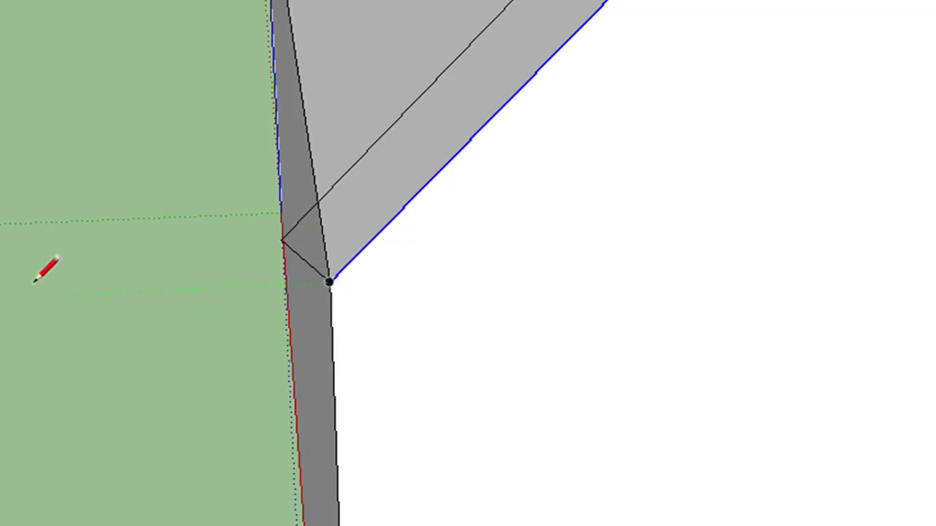
{"action": "scroll", "coordinate": [34, 278], "scroll_direction": "down", "scroll_amount": 3}
{"action": "scroll", "coordinate": [7, 285], "scroll_direction": "down", "scroll_amount": 2}
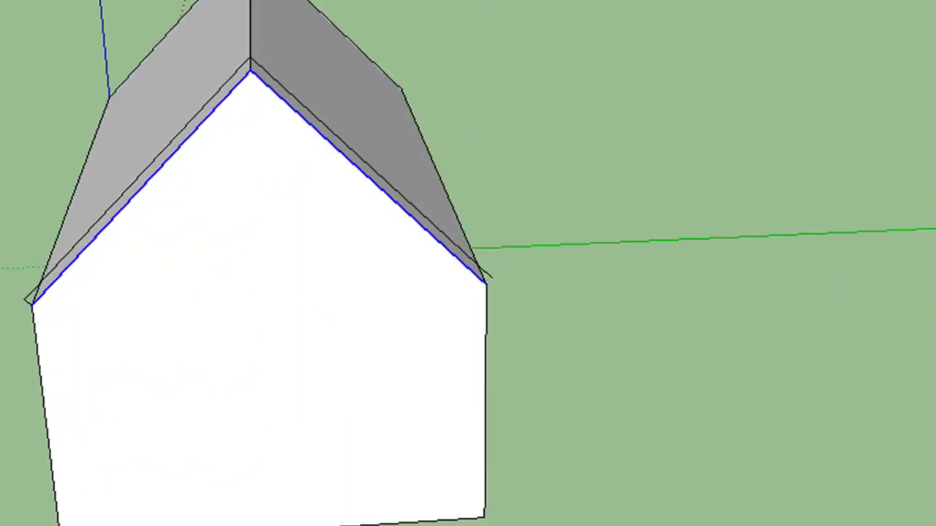
{"action": "scroll", "coordinate": [484, 283], "scroll_direction": "up", "scroll_amount": 3}
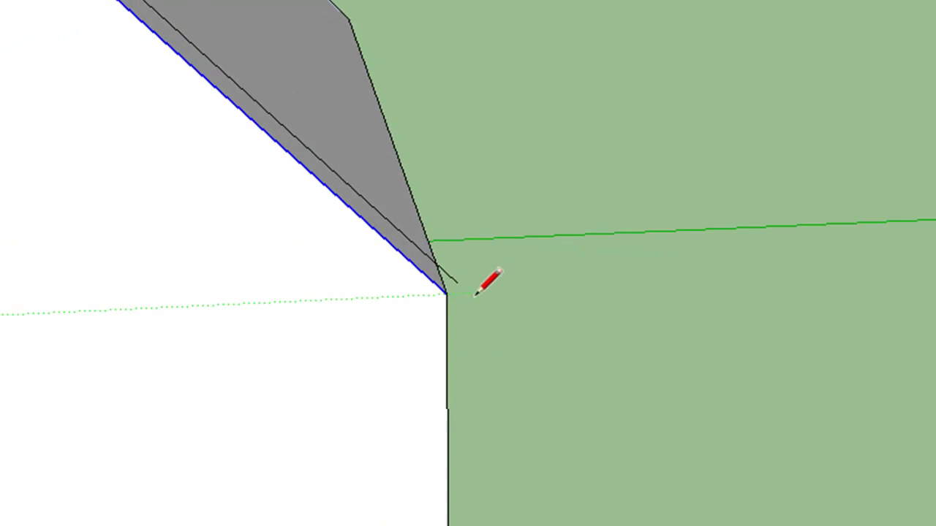
{"action": "scroll", "coordinate": [489, 278], "scroll_direction": "up", "scroll_amount": 2}
{"action": "scroll", "coordinate": [489, 277], "scroll_direction": "up", "scroll_amount": 2}
{"action": "left_click", "coordinate": [315, 179]}
{"action": "left_click", "coordinate": [222, 281]}
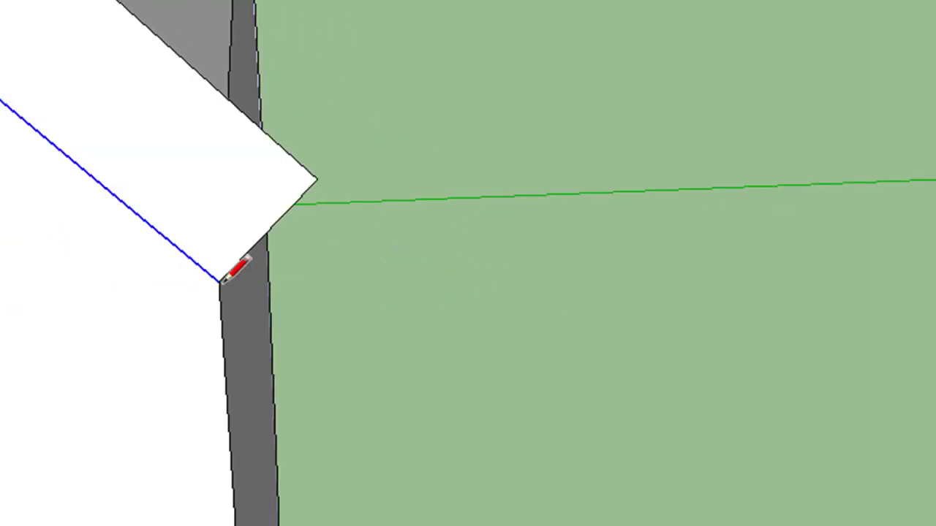
{"action": "scroll", "coordinate": [412, 328], "scroll_direction": "down", "scroll_amount": 1}
{"action": "scroll", "coordinate": [501, 335], "scroll_direction": "down", "scroll_amount": 2}
{"action": "scroll", "coordinate": [502, 335], "scroll_direction": "down", "scroll_amount": 2}
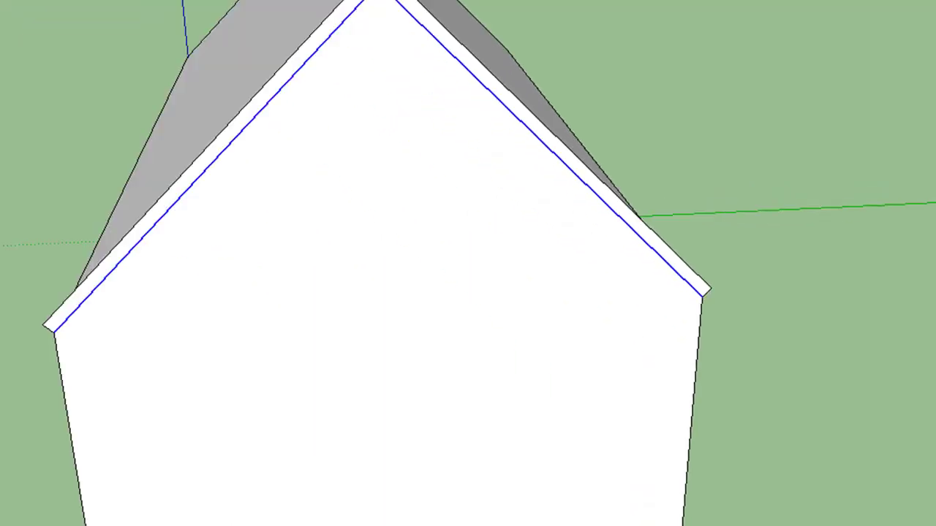
{"action": "scroll", "coordinate": [744, 203], "scroll_direction": "down", "scroll_amount": 2}
{"action": "middle_click_drag", "start_coordinate": [324, 92], "coordinate": [690, 310]}
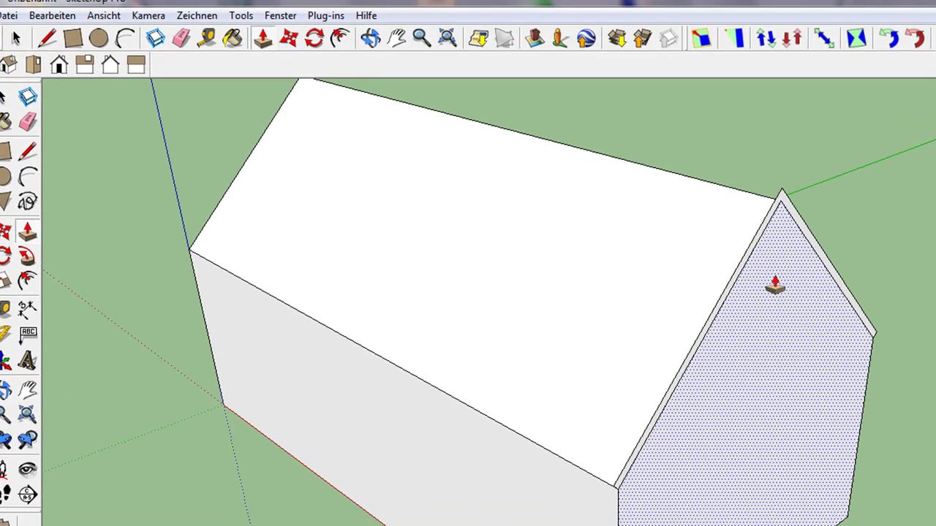
Push/Pull the near roof slab's gable-edge strip out 50cm as an overhang
{"action": "scroll", "coordinate": [742, 277], "scroll_direction": "up", "scroll_amount": 1}
{"action": "scroll", "coordinate": [742, 277], "scroll_direction": "up", "scroll_amount": 2}
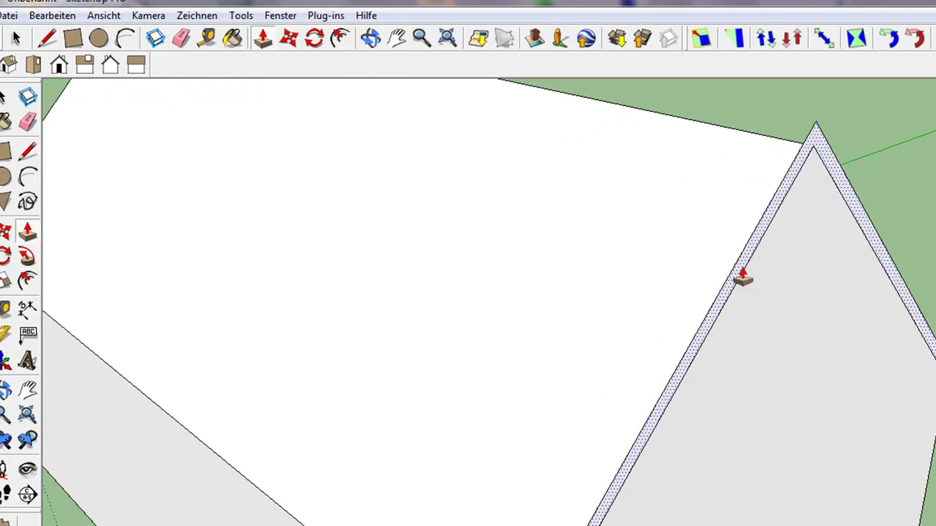
{"action": "scroll", "coordinate": [741, 276], "scroll_direction": "up", "scroll_amount": 2}
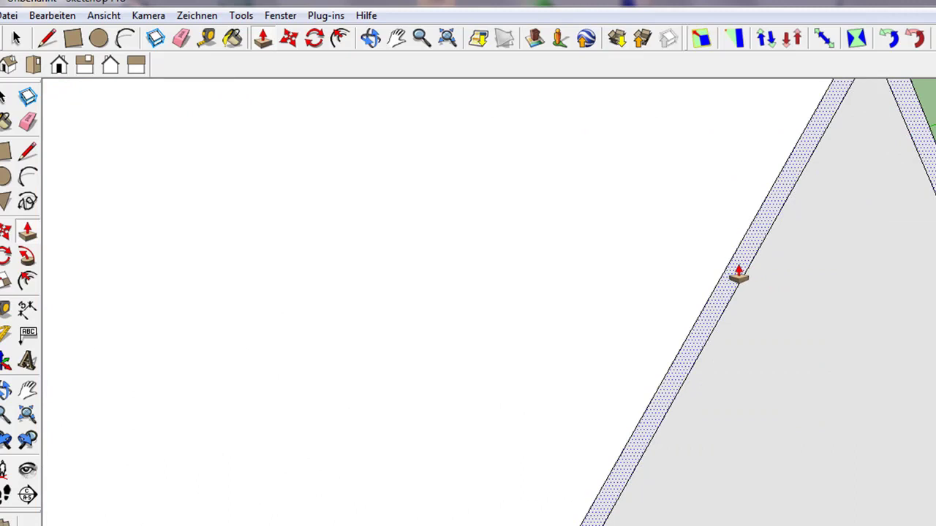
{"action": "left_click", "coordinate": [739, 276]}
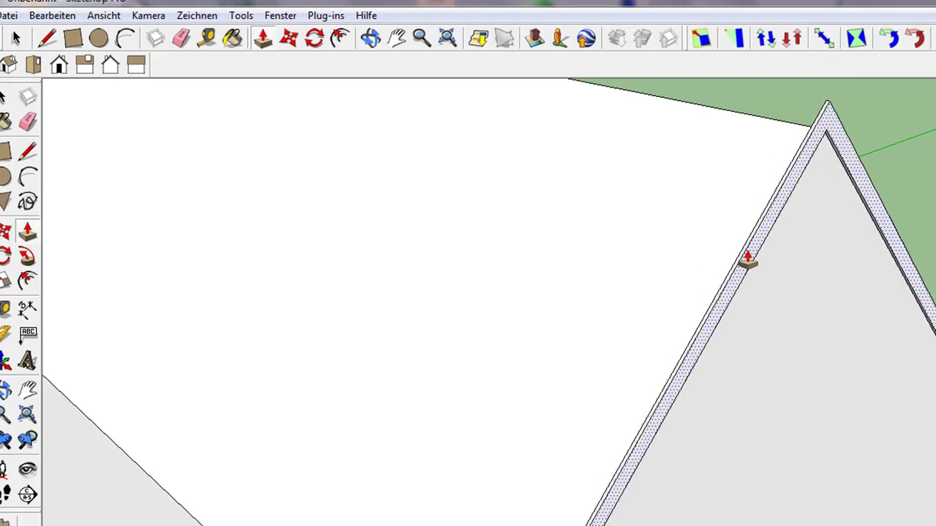
{"action": "scroll", "coordinate": [751, 262], "scroll_direction": "down", "scroll_amount": 2}
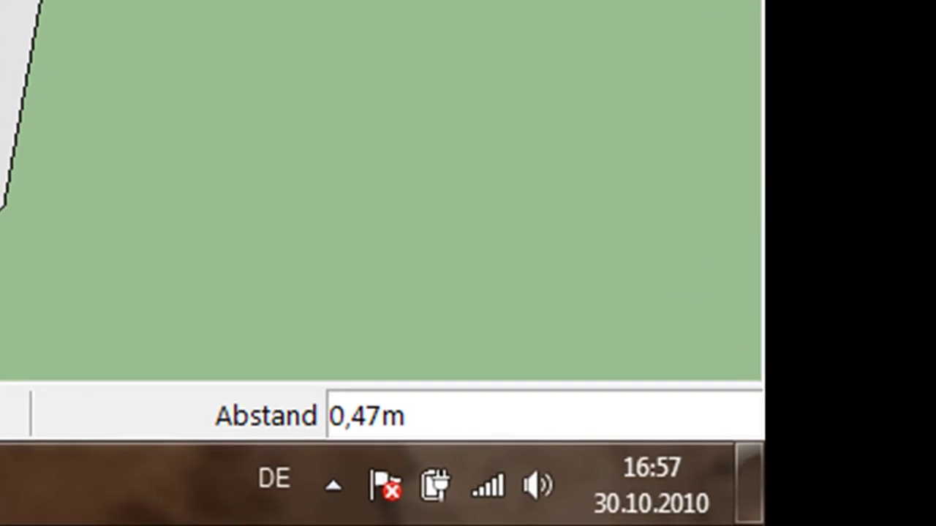
{"action": "type", "text": "50"}
{"action": "type", "text": "cm"}
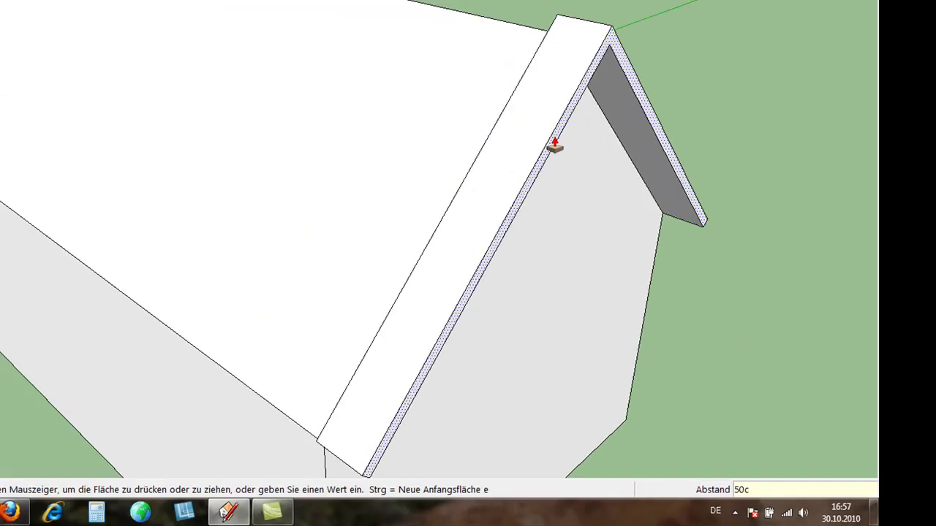
{"action": "key", "text": "Return"}
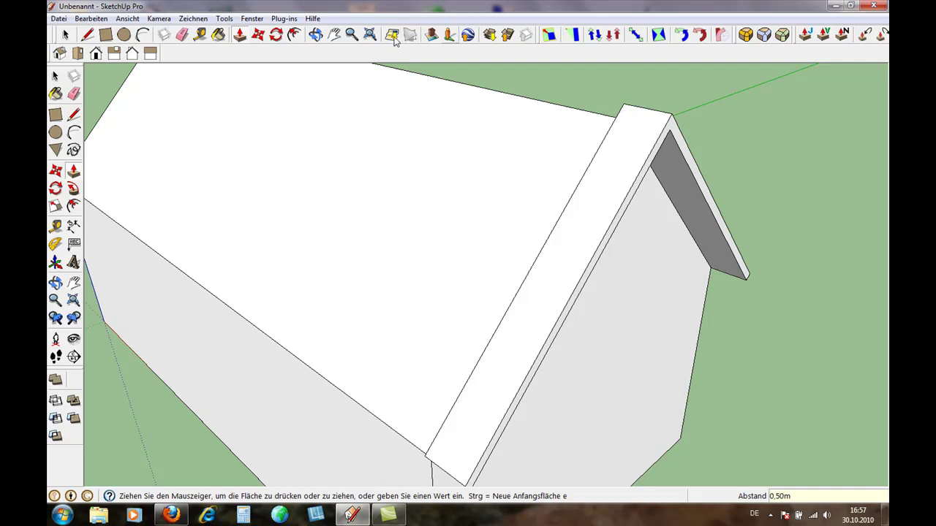
Orbit to the opposite gable, exit Orbit via Beenden, and start pulling that slab's edge strip
{"action": "middle_click_drag", "start_coordinate": [679, 247], "coordinate": [847, 247]}
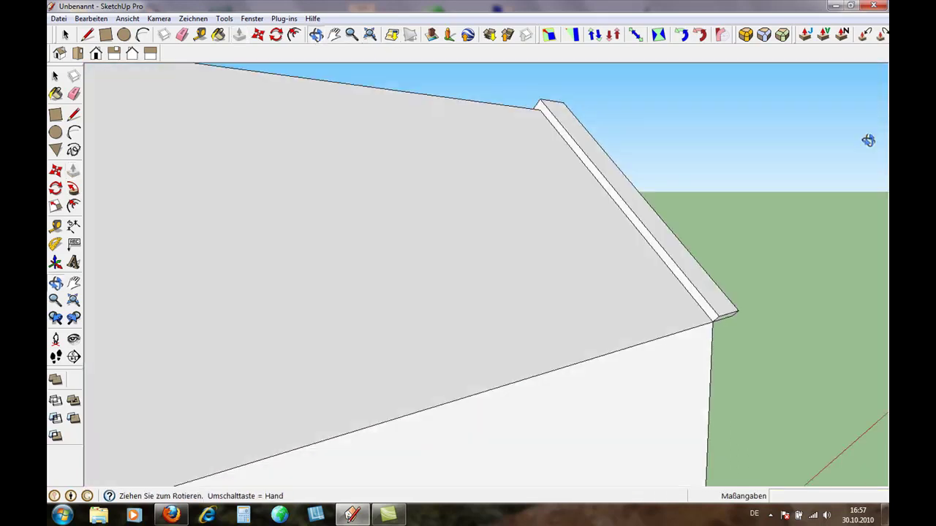
{"action": "mouse_move", "coordinate": [847, 247]}
{"action": "left_mouse_down"}
{"action": "mouse_move", "coordinate": [768, 222]}
{"action": "mouse_move", "coordinate": [689, 234]}
{"action": "left_mouse_up"}
{"action": "right_click", "coordinate": [660, 189]}
{"action": "left_click", "coordinate": [685, 193]}
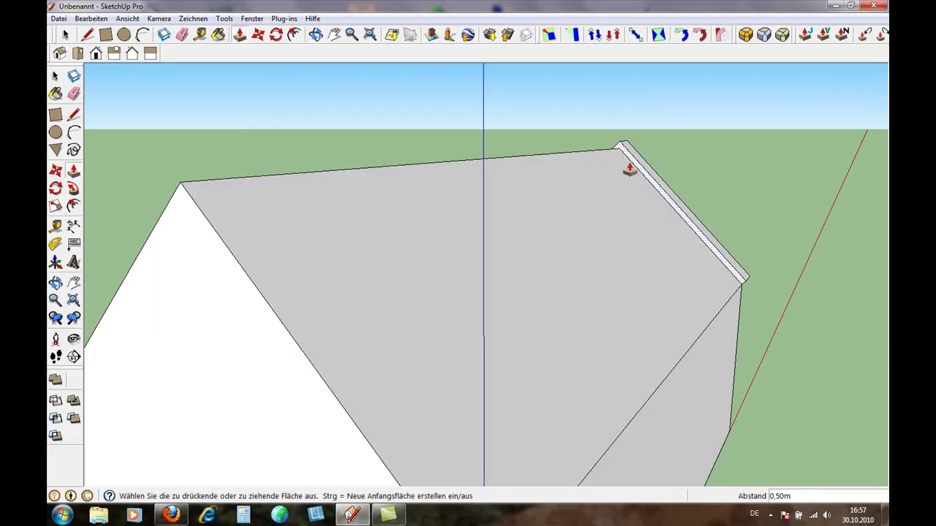
{"action": "scroll", "coordinate": [639, 182], "scroll_direction": "up", "scroll_amount": 3}
{"action": "left_click", "coordinate": [661, 184]}
{"action": "scroll", "coordinate": [667, 181], "scroll_direction": "down", "scroll_amount": 2}
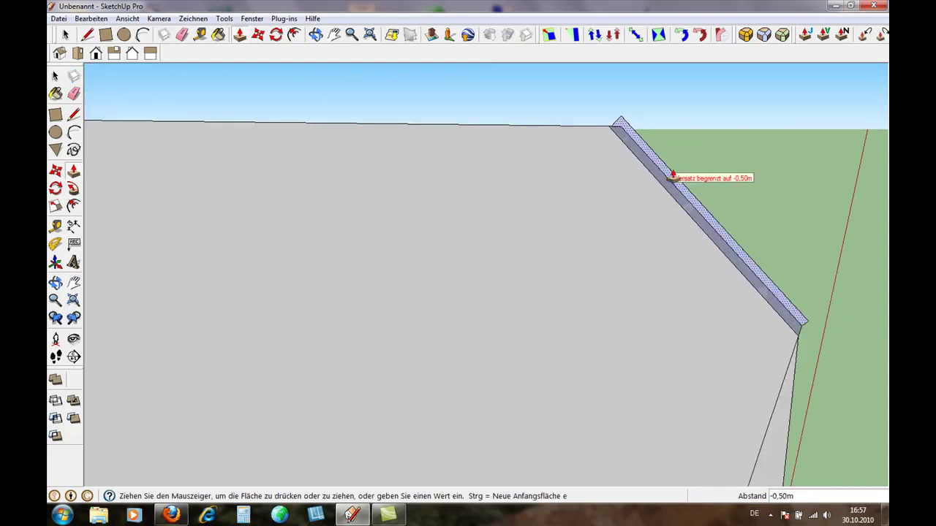
{"action": "scroll", "coordinate": [672, 174], "scroll_direction": "down", "scroll_amount": 2}
{"action": "scroll", "coordinate": [673, 173], "scroll_direction": "down", "scroll_amount": 3}
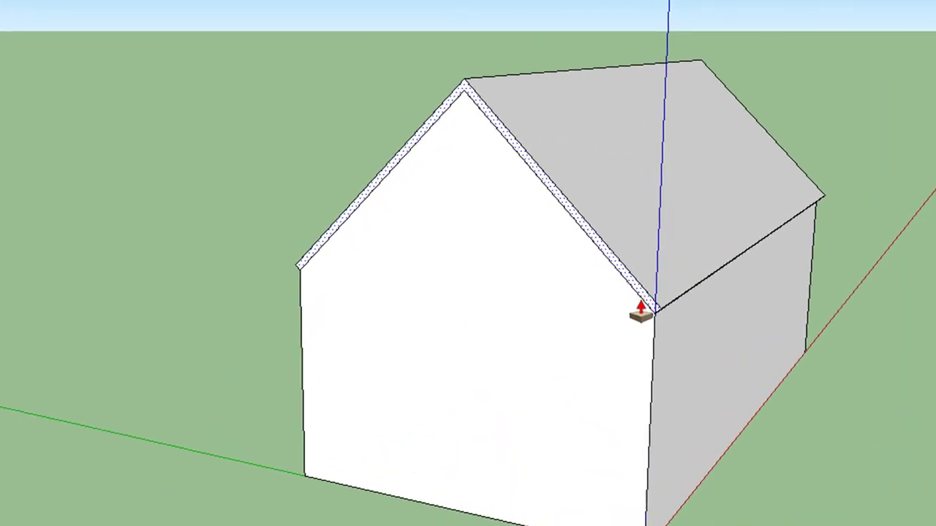
Finish the slab-edge pull, then double-click the other slab's strip to repeat it
{"action": "left_click", "coordinate": [616, 293]}
{"action": "scroll", "coordinate": [633, 269], "scroll_direction": "up", "scroll_amount": 3}
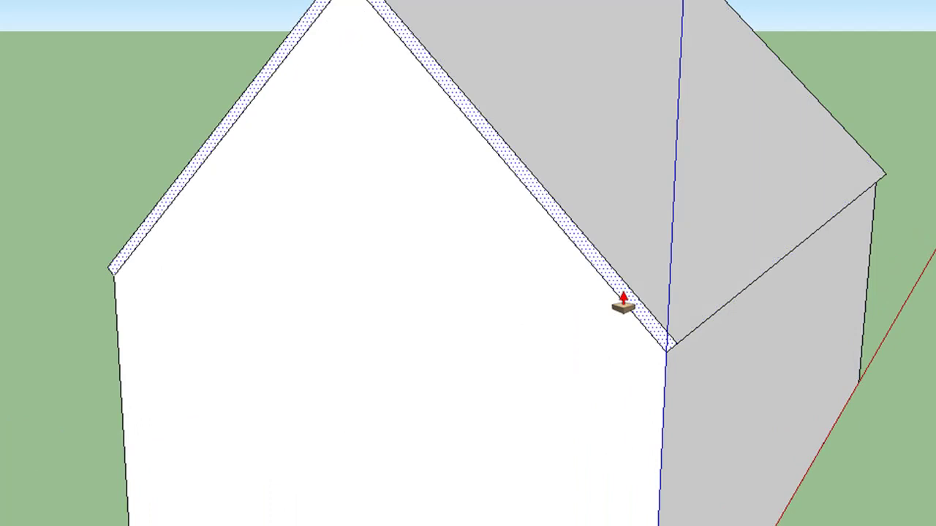
{"action": "mouse_move", "coordinate": [618, 305]}
{"action": "middle_mouse_down"}
{"action": "mouse_move", "coordinate": [601, 317]}
{"action": "mouse_move", "coordinate": [606, 326]}
{"action": "middle_mouse_up"}
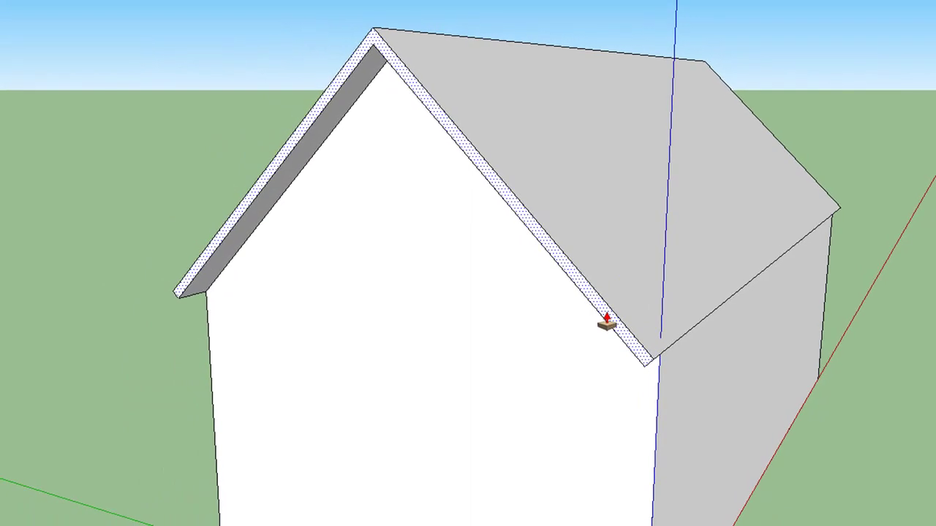
{"action": "double_click", "coordinate": [607, 321]}
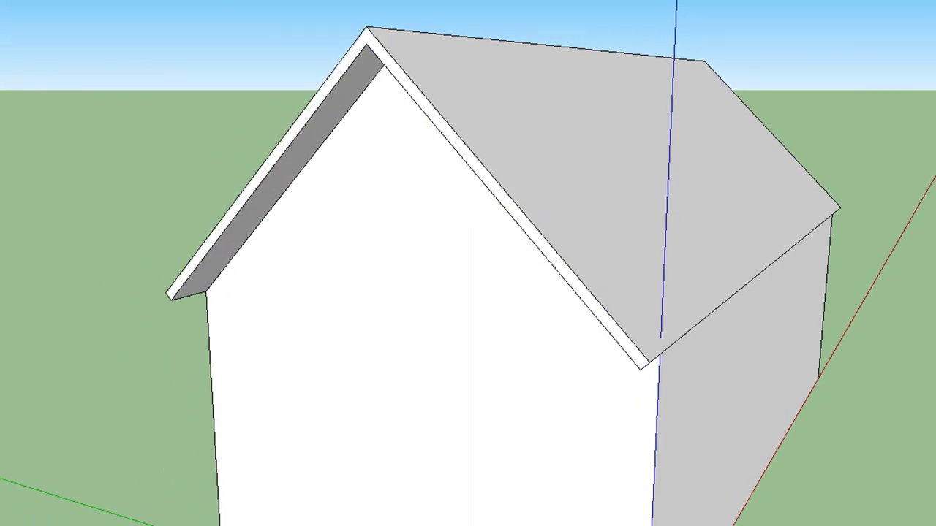
{"action": "mouse_move", "coordinate": [524, 297]}
{"action": "middle_mouse_down"}
{"action": "mouse_move", "coordinate": [392, 217]}
{"action": "mouse_move", "coordinate": [534, 213]}
{"action": "mouse_move", "coordinate": [372, 311]}
{"action": "mouse_move", "coordinate": [560, 376]}
{"action": "mouse_move", "coordinate": [580, 315]}
{"action": "middle_mouse_up"}
Pull the roof's eave strip out past the long side wall
{"action": "right_click", "coordinate": [580, 313]}
{"action": "left_click", "coordinate": [593, 319]}
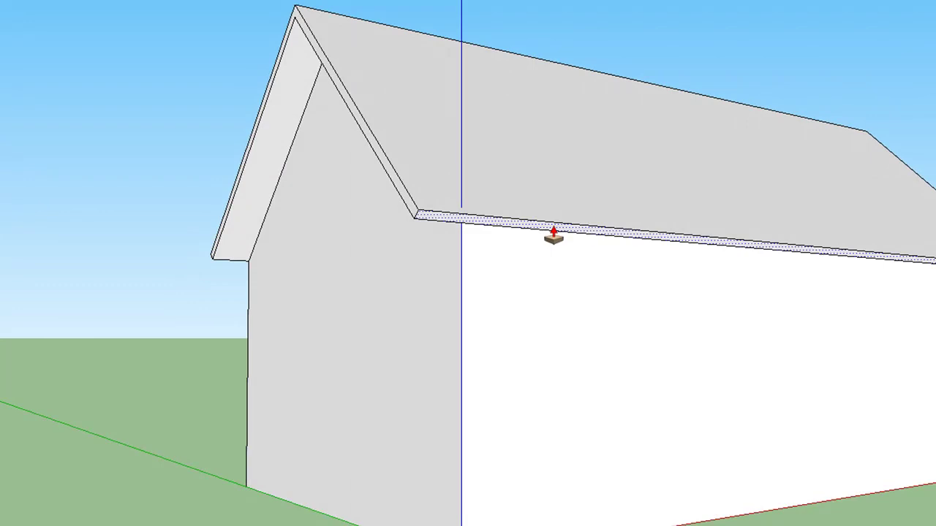
{"action": "left_click_drag", "start_coordinate": [554, 235], "coordinate": [568, 267]}
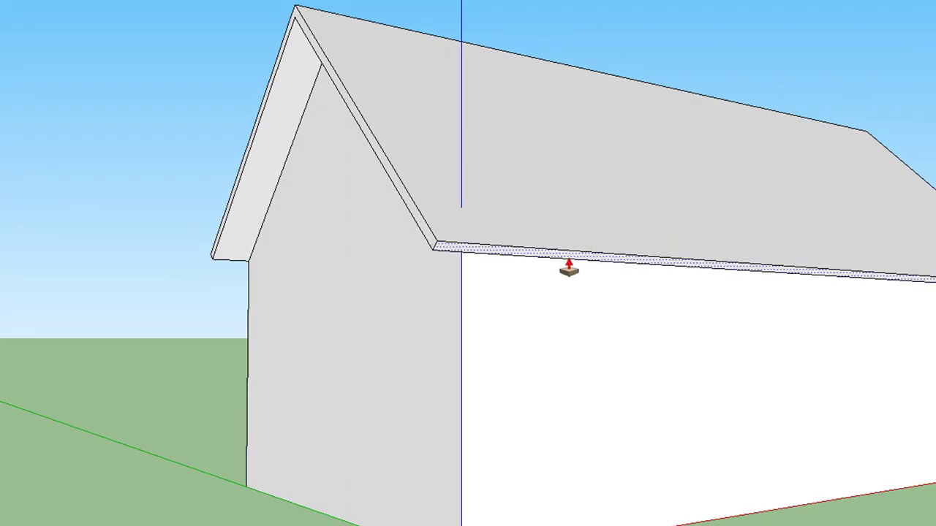
{"action": "left_click", "coordinate": [568, 268]}
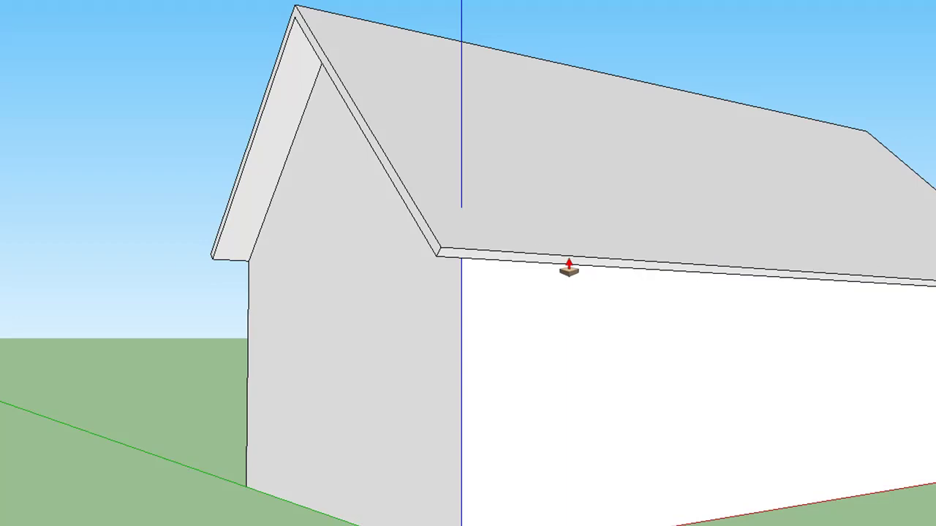
Orbit around the house to check the side and gable-corner overhangs
{"action": "middle_click_drag", "start_coordinate": [242, 21], "coordinate": [577, 259]}
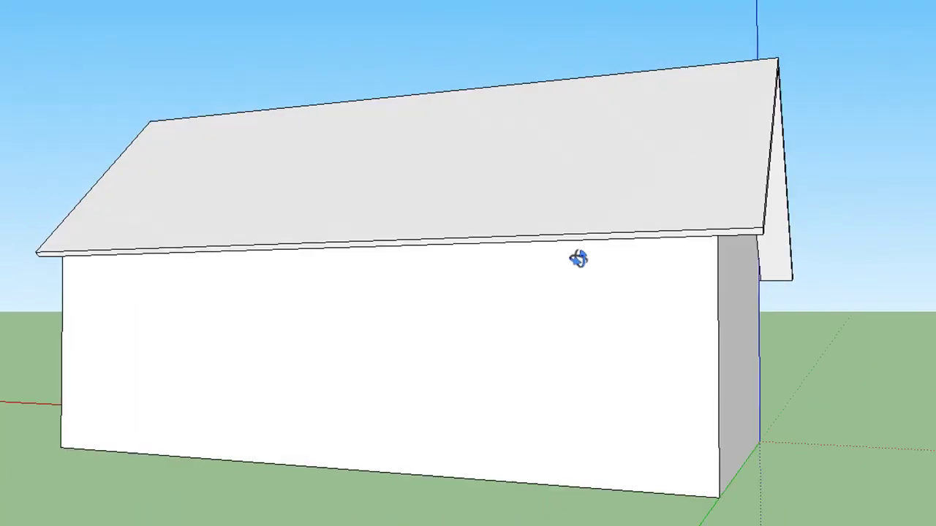
{"action": "right_click", "coordinate": [577, 258]}
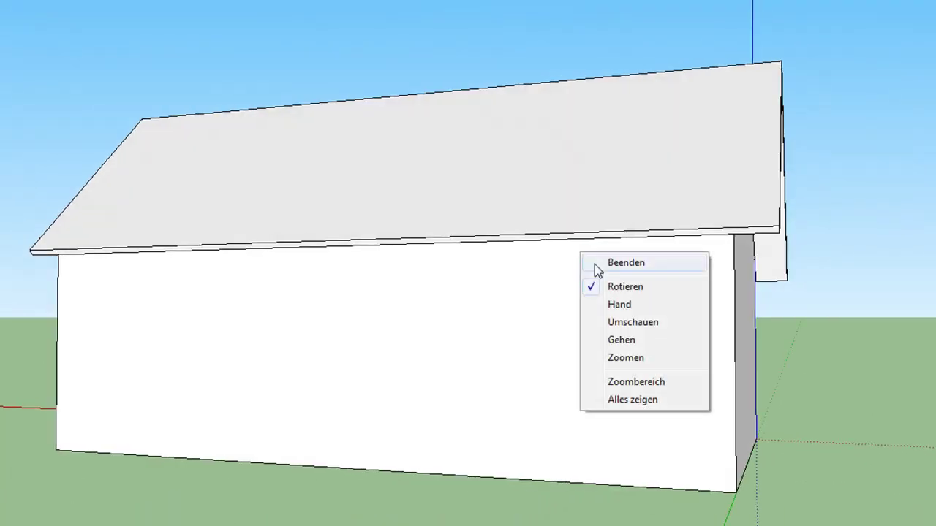
{"action": "left_click", "coordinate": [595, 264]}
{"action": "middle_click_drag", "start_coordinate": [229, 22], "coordinate": [676, 314]}
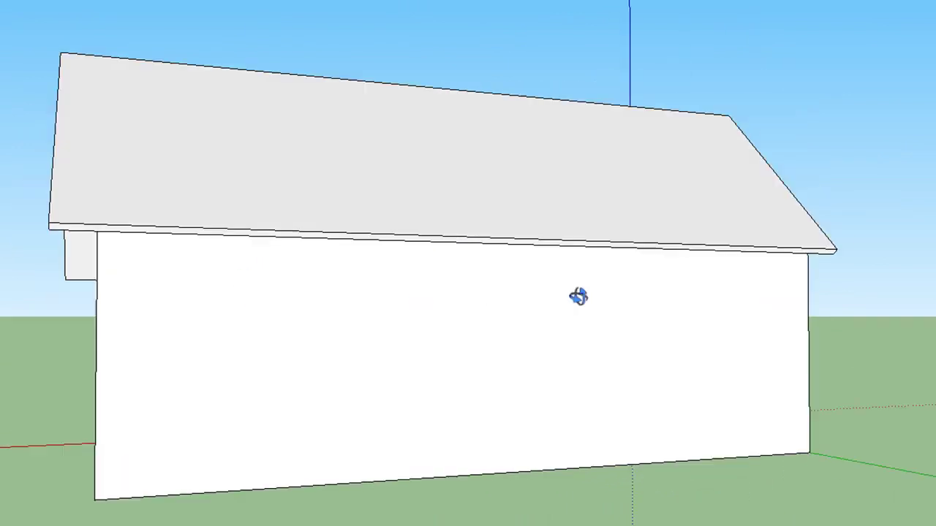
{"action": "right_click", "coordinate": [595, 298]}
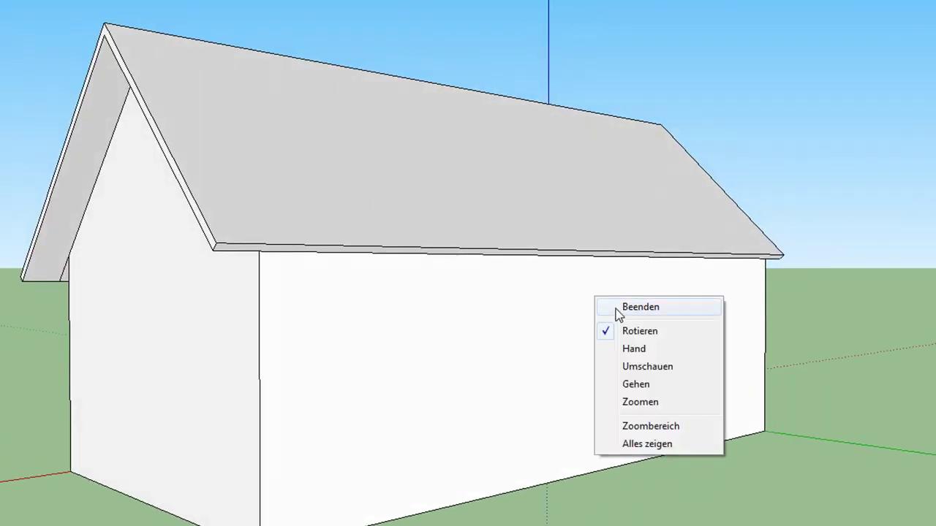
{"action": "left_click", "coordinate": [618, 310]}
{"action": "scroll", "coordinate": [540, 264], "scroll_direction": "up", "scroll_amount": 2}
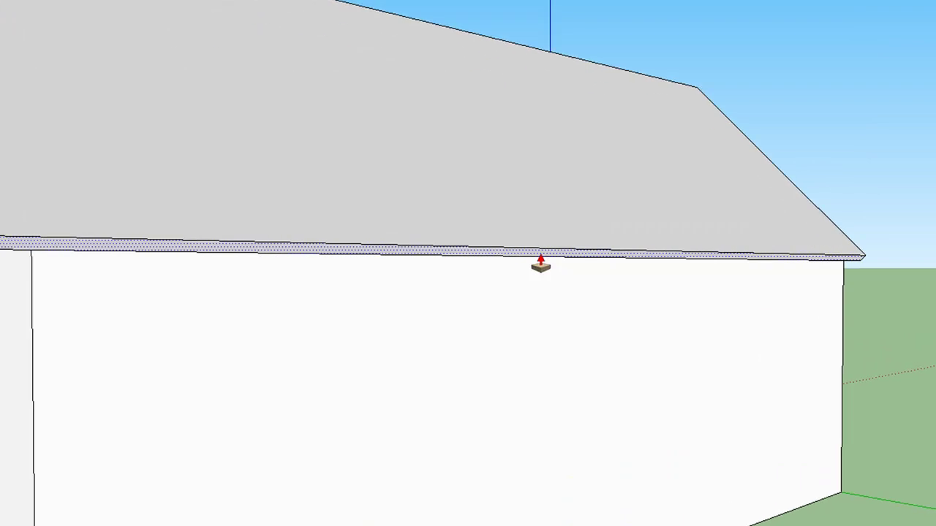
{"action": "scroll", "coordinate": [540, 265], "scroll_direction": "up", "scroll_amount": 1}
{"action": "scroll", "coordinate": [540, 263], "scroll_direction": "down", "scroll_amount": 1}
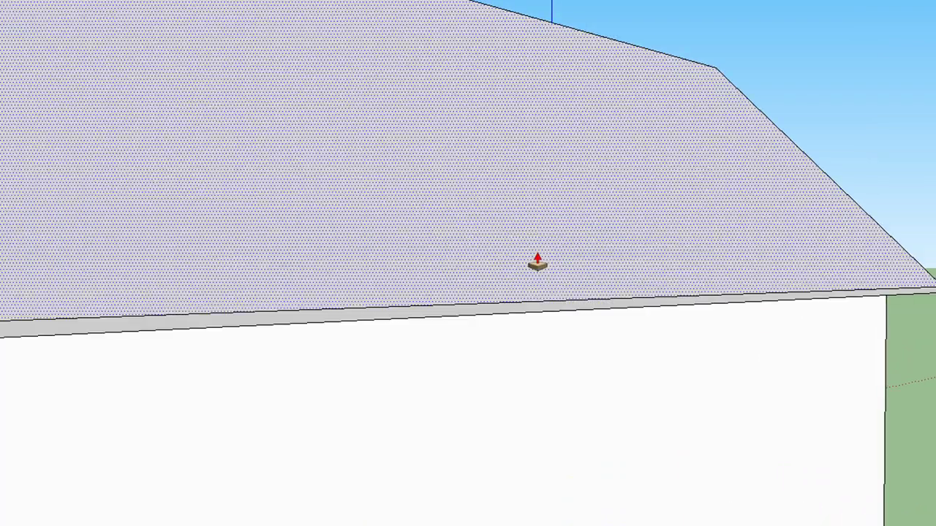
{"action": "scroll", "coordinate": [570, 257], "scroll_direction": "down", "scroll_amount": 3}
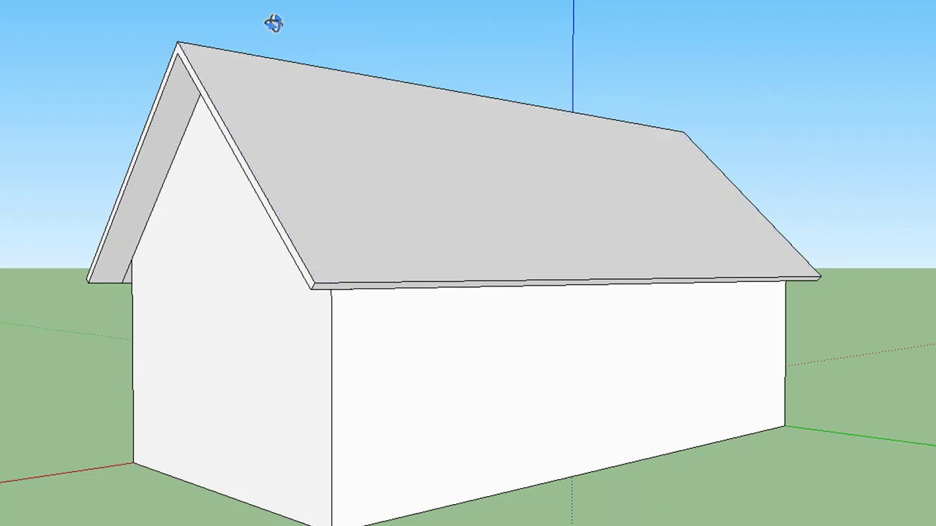
{"action": "scroll", "coordinate": [548, 218], "scroll_direction": "down", "scroll_amount": 3}
{"action": "mouse_move", "coordinate": [556, 185]}
{"action": "middle_mouse_down"}
{"action": "mouse_move", "coordinate": [575, 263]}
{"action": "mouse_move", "coordinate": [52, 236]}
{"action": "mouse_move", "coordinate": [447, 259]}
{"action": "mouse_move", "coordinate": [414, 259]}
{"action": "mouse_move", "coordinate": [324, 78]}
{"action": "mouse_move", "coordinate": [397, 273]}
{"action": "mouse_move", "coordinate": [454, 337]}
{"action": "mouse_move", "coordinate": [516, 344]}
{"action": "mouse_move", "coordinate": [500, 315]}
{"action": "mouse_move", "coordinate": [434, 294]}
{"action": "middle_mouse_up"}
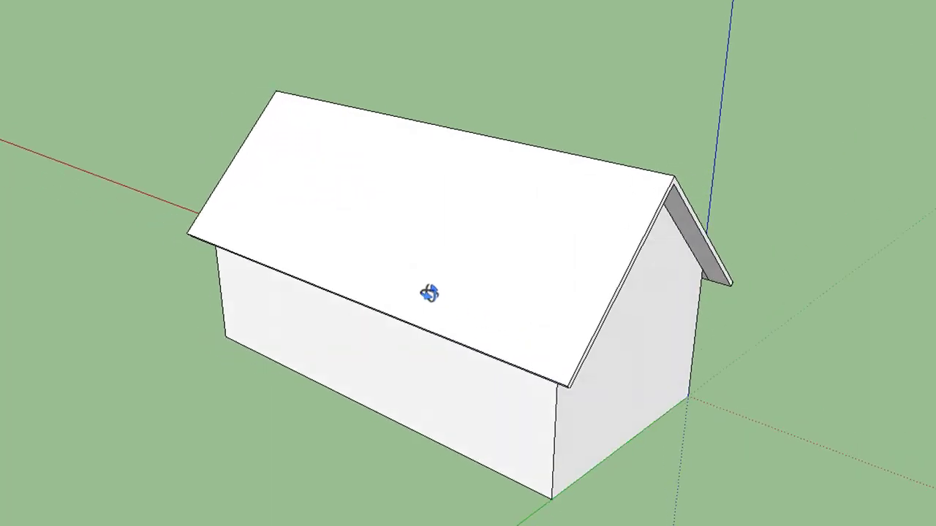
{"action": "scroll", "coordinate": [190, 247], "scroll_direction": "up", "scroll_amount": 1}
{"action": "scroll", "coordinate": [810, 321], "scroll_direction": "up", "scroll_amount": 2}
{"action": "scroll", "coordinate": [795, 283], "scroll_direction": "up", "scroll_amount": 3}
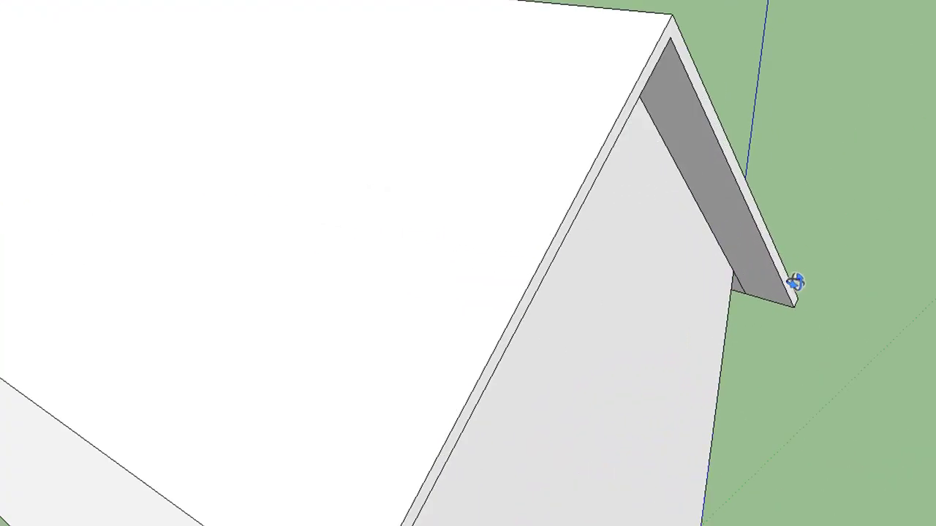
{"action": "scroll", "coordinate": [795, 282], "scroll_direction": "up", "scroll_amount": 2}
{"action": "right_click", "coordinate": [783, 282]}
{"action": "left_click", "coordinate": [789, 287]}
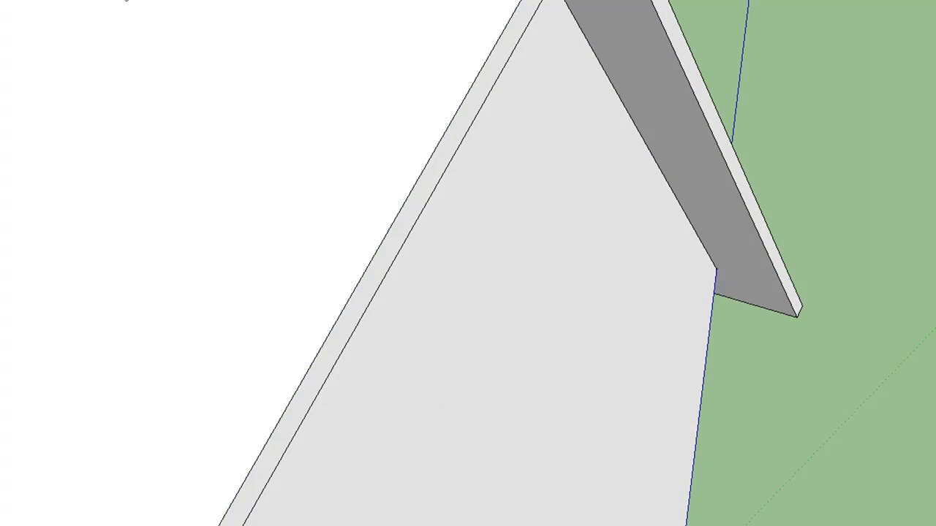
{"action": "middle_click_drag", "start_coordinate": [524, 244], "coordinate": [147, 274]}
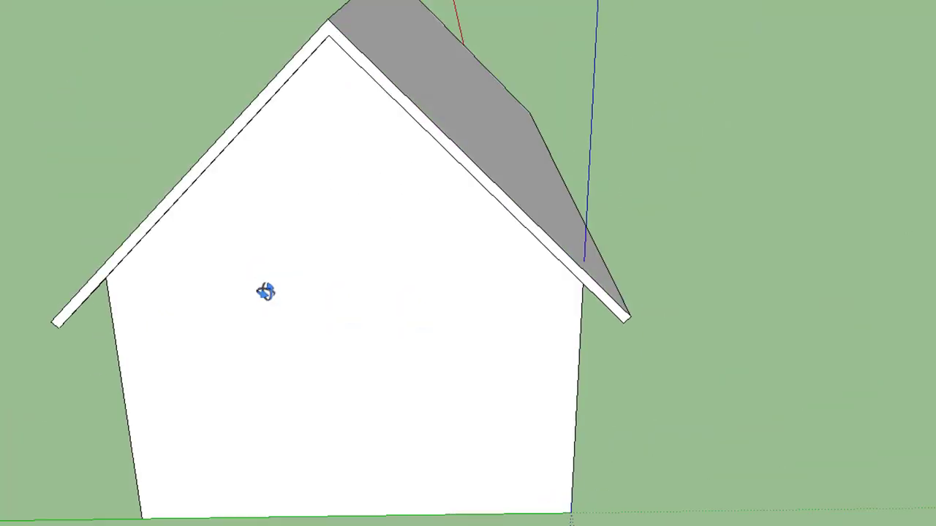
{"action": "right_click", "coordinate": [138, 259]}
{"action": "left_click", "coordinate": [172, 269]}
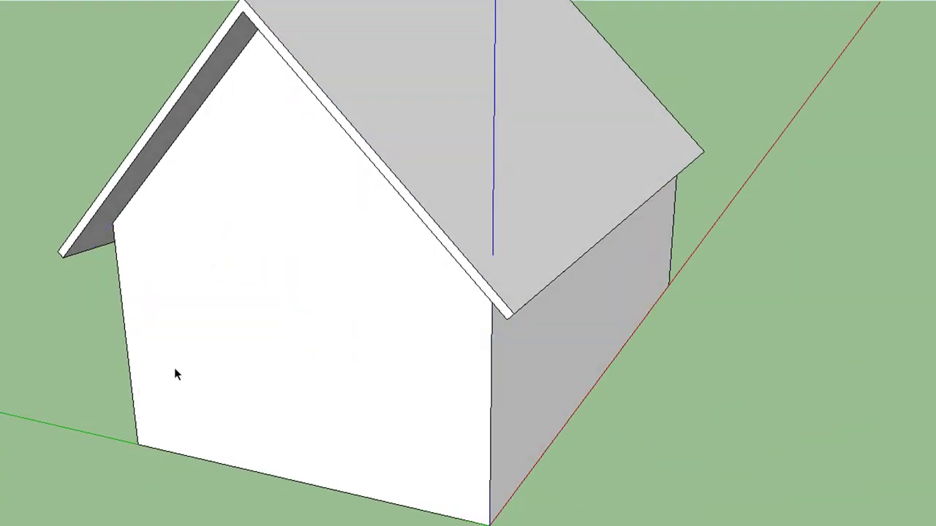
{"action": "mouse_move", "coordinate": [242, 9]}
{"action": "middle_mouse_down"}
{"action": "mouse_move", "coordinate": [810, 205]}
{"action": "mouse_move", "coordinate": [819, 228]}
{"action": "middle_mouse_up"}
{"action": "mouse_move", "coordinate": [429, 163]}
{"action": "middle_mouse_down"}
{"action": "mouse_move", "coordinate": [299, 125]}
{"action": "mouse_move", "coordinate": [414, 293]}
{"action": "middle_mouse_up"}
{"action": "scroll", "coordinate": [447, 367], "scroll_direction": "up", "scroll_amount": 2}
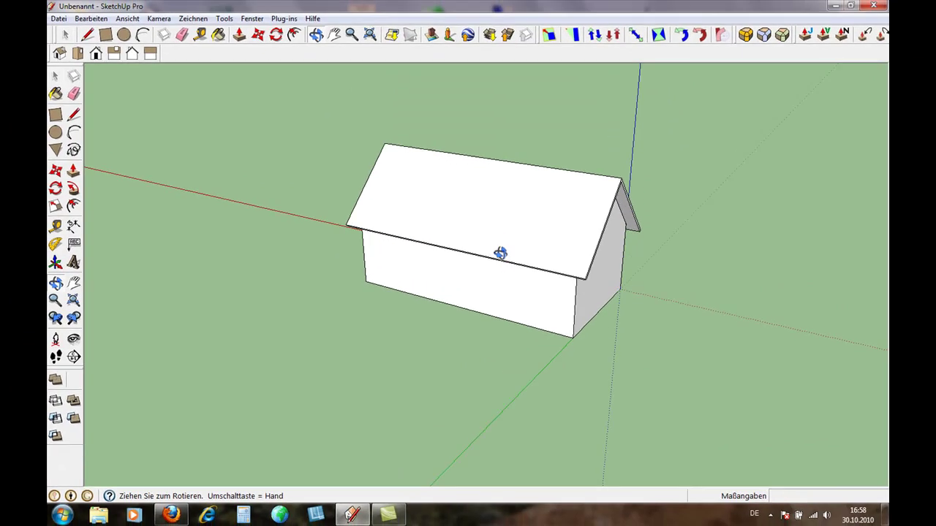